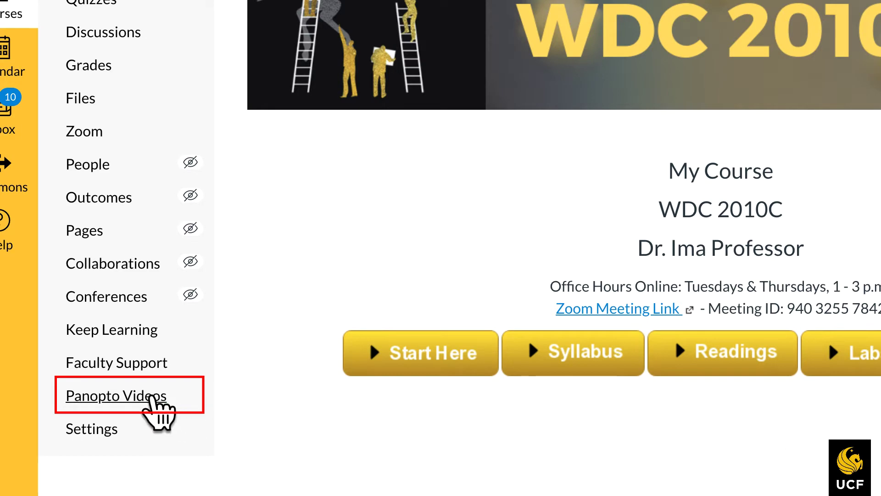
- From Panopto Videos, open the Overview settings of the Desktop Recorder Tutorial (copy) session
click(153, 395)
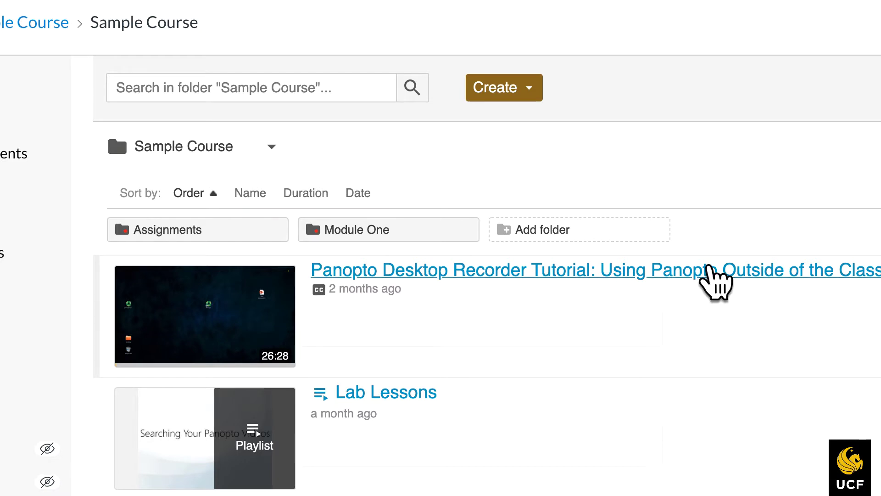
mouse_move(704, 271)
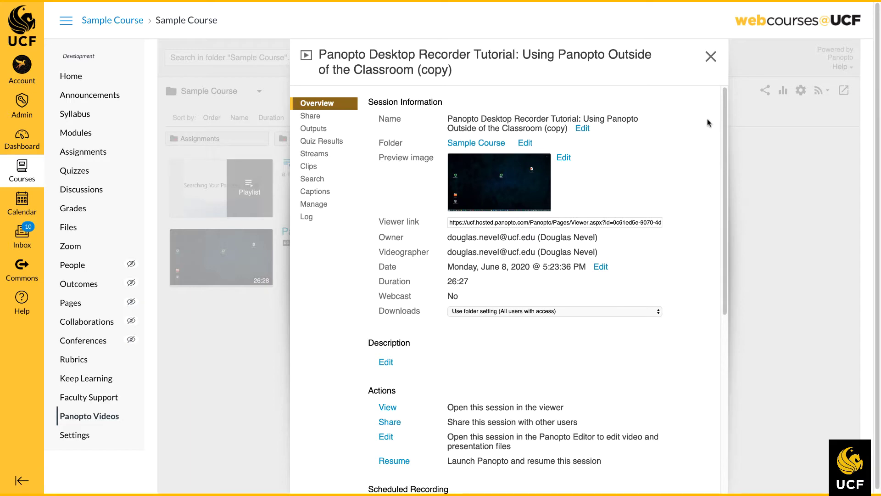
- Scroll the Overview to Availability, which shows 06/24/2020 11:39am, available forever with its folder
scroll(675, 255, down, 5)
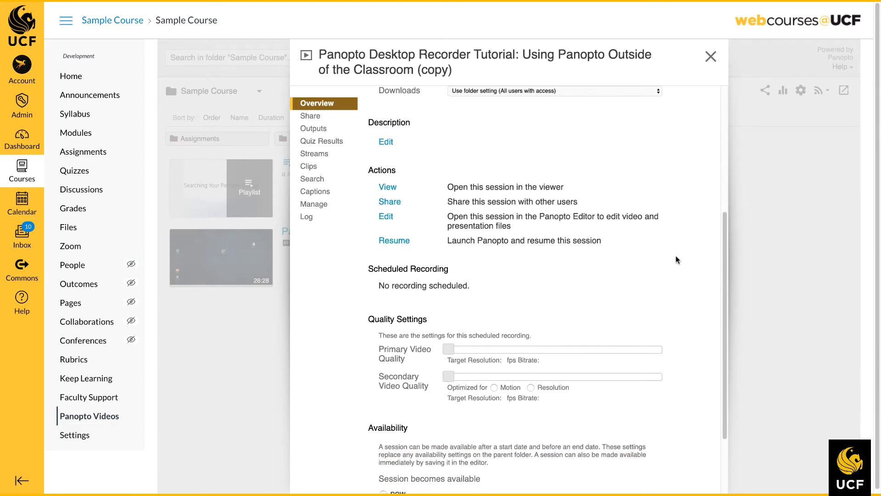
scroll(675, 257, down, 2)
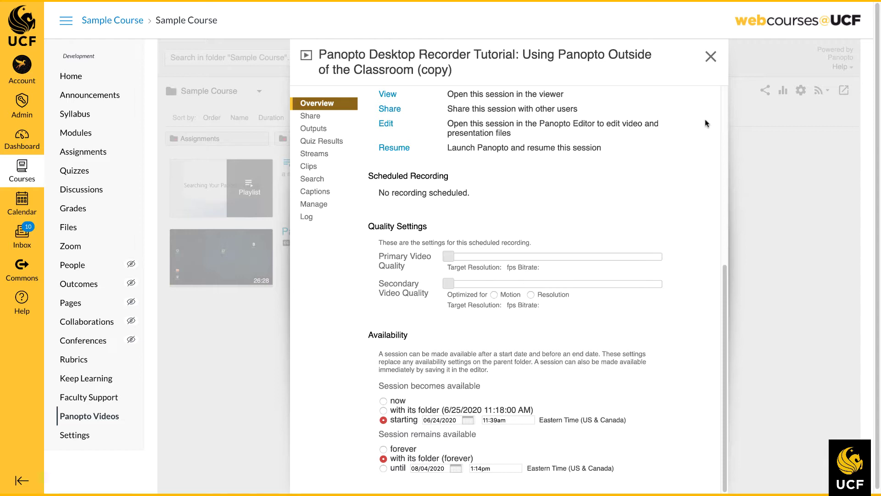
- Close the session settings and switch the folder view to Everything
click(710, 57)
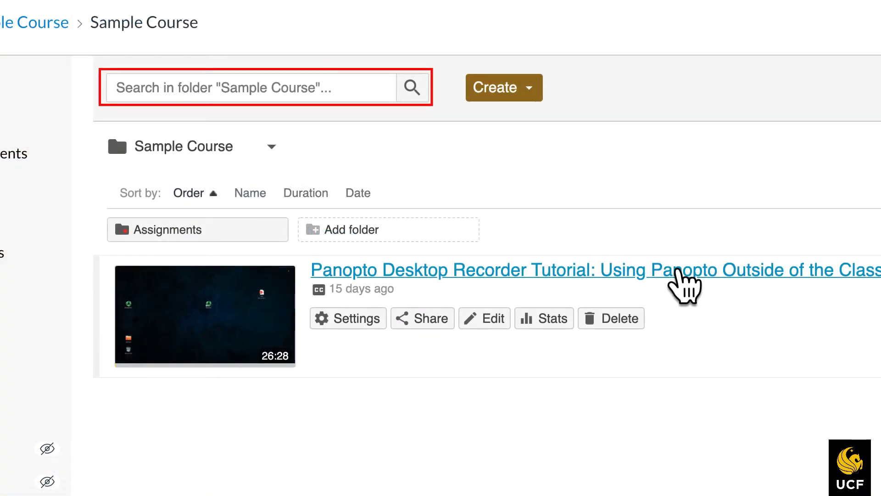
click(272, 143)
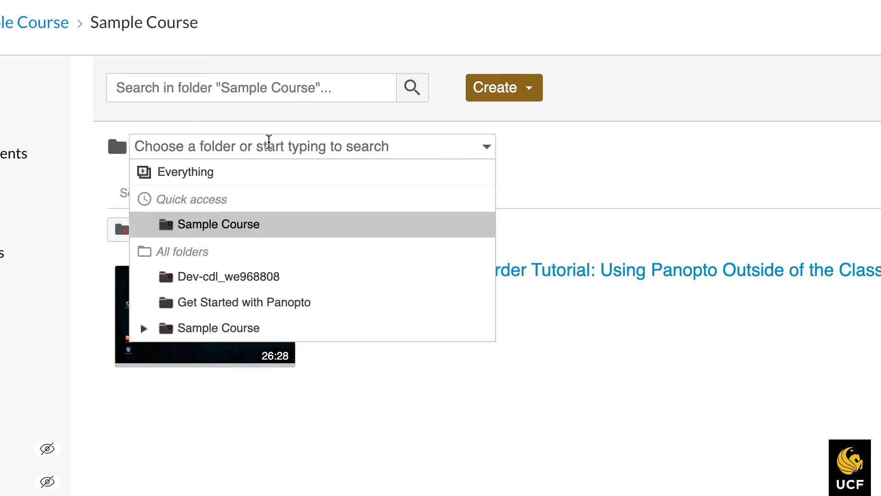
click(204, 175)
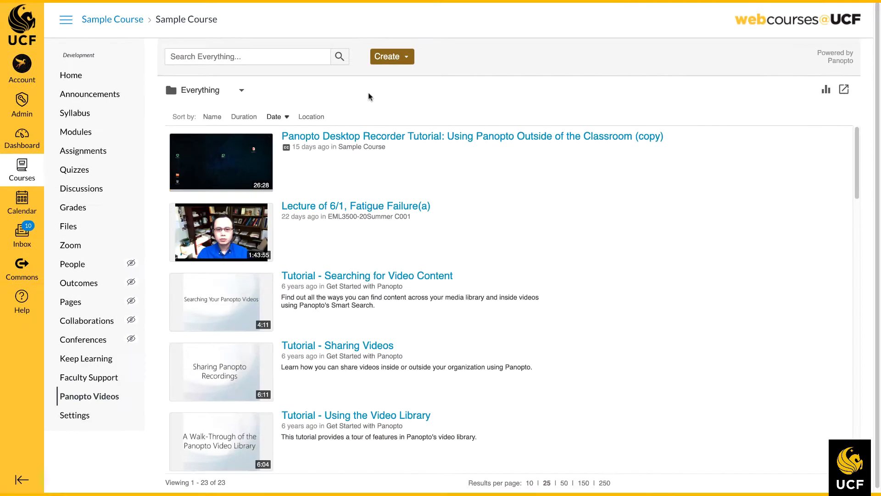
- Search all videos for 'sharing' and open the Desktop Recorder Tutorial at a matching caption
click(276, 56)
text(sharing)
key(Return)
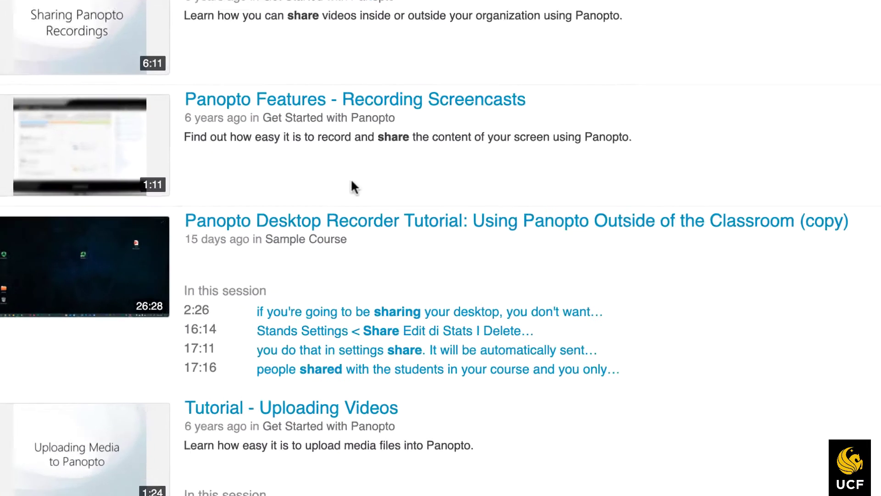
mouse_move(465, 341)
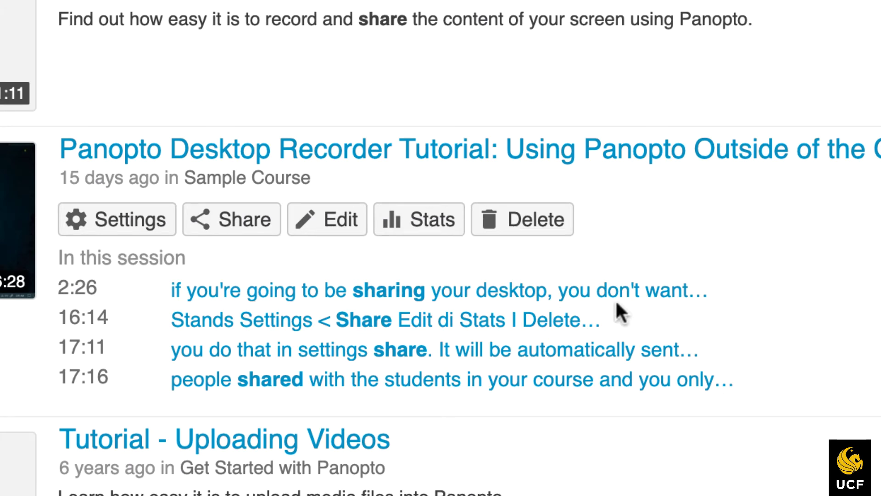
click(314, 381)
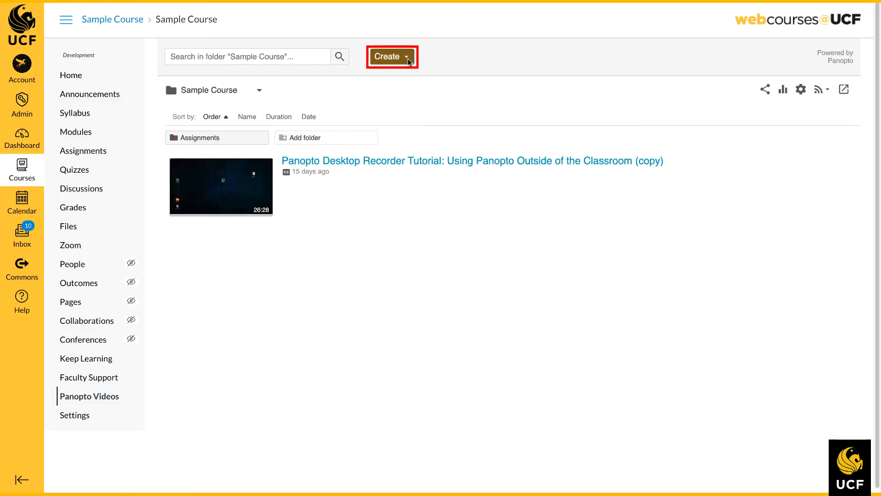
- Show the Create options in the Sample Course folder
click(407, 59)
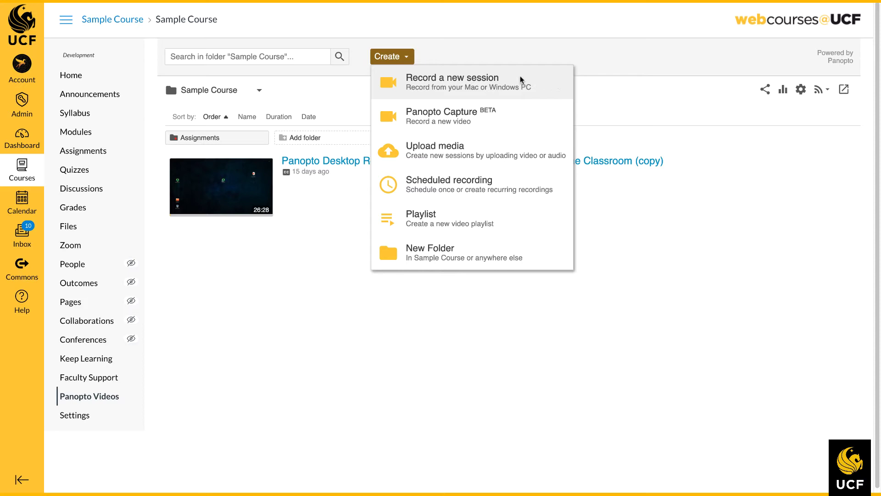
click(457, 82)
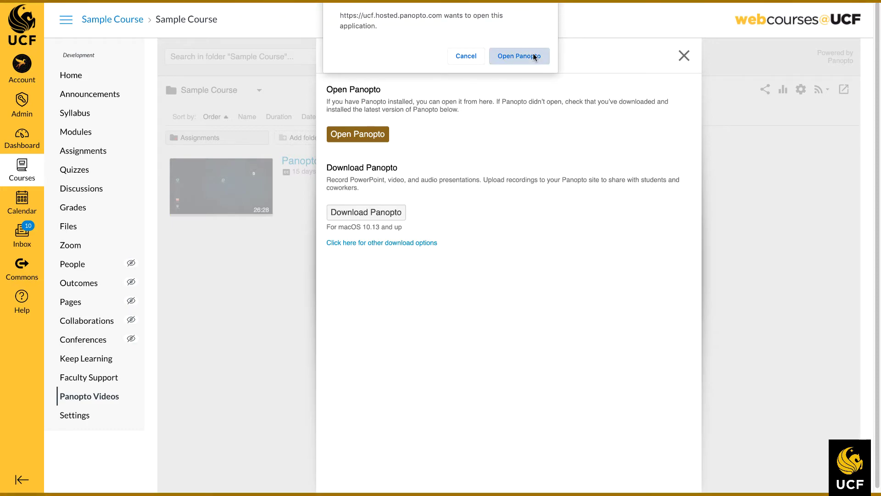
click(518, 56)
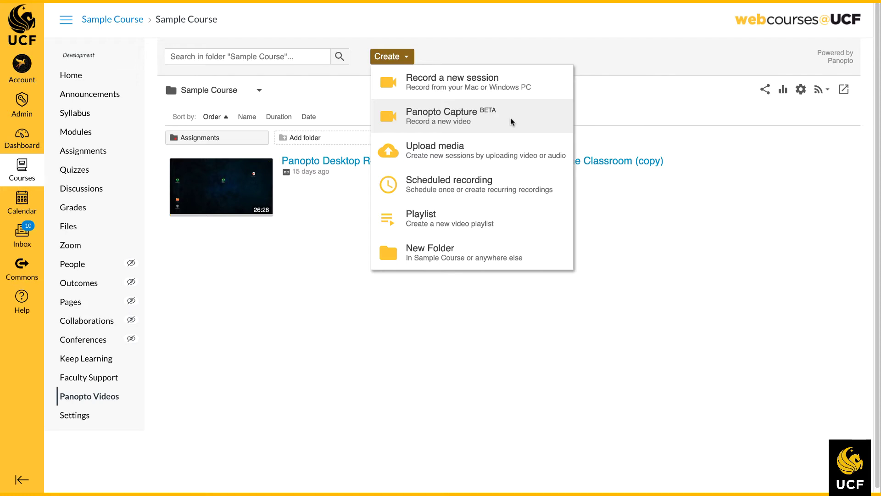
click(546, 156)
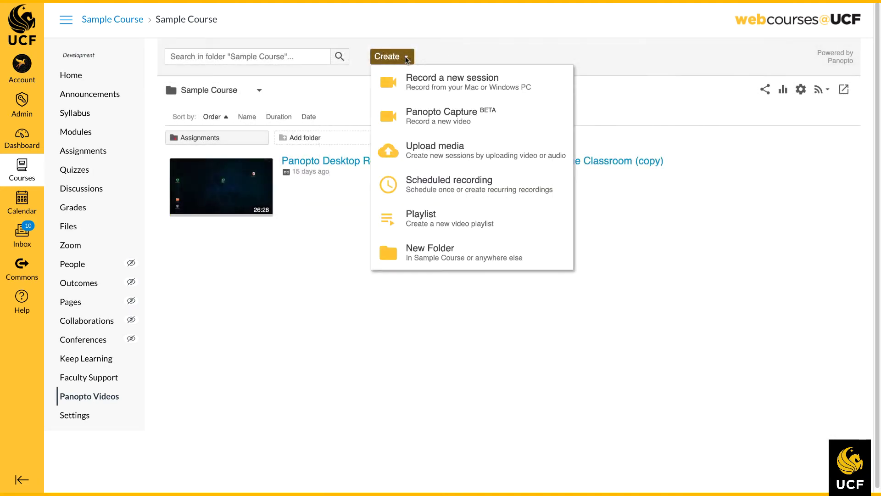
click(509, 187)
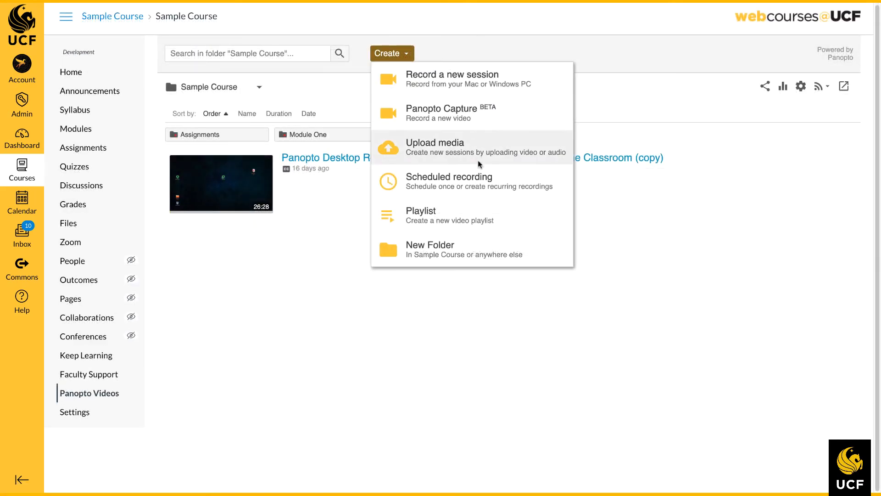
- Create a new playlist named Lab Lessons
click(529, 215)
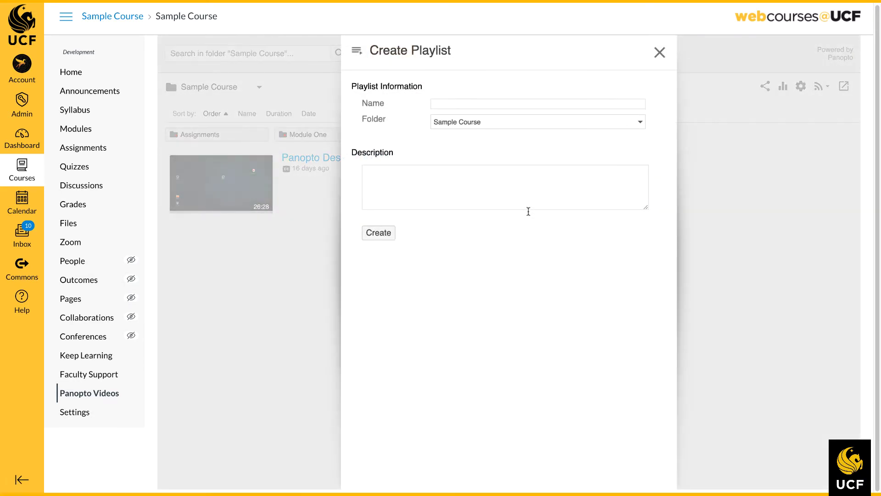
click(474, 103)
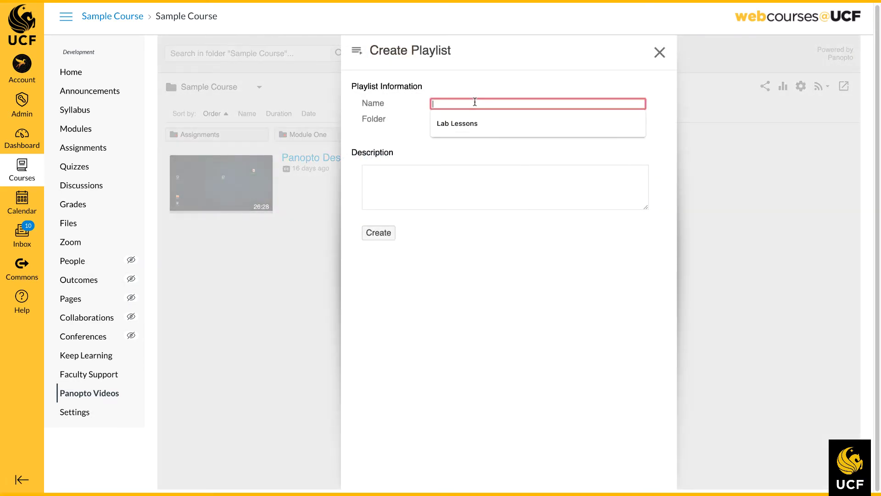
click(474, 126)
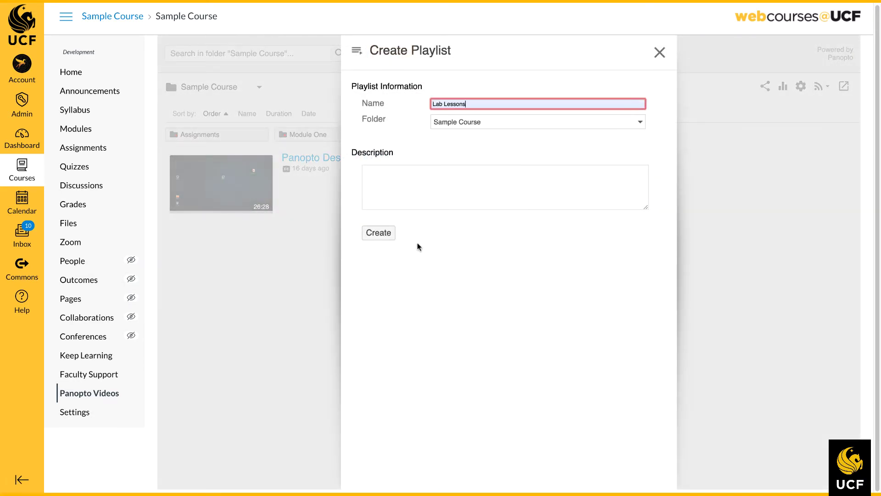
click(380, 233)
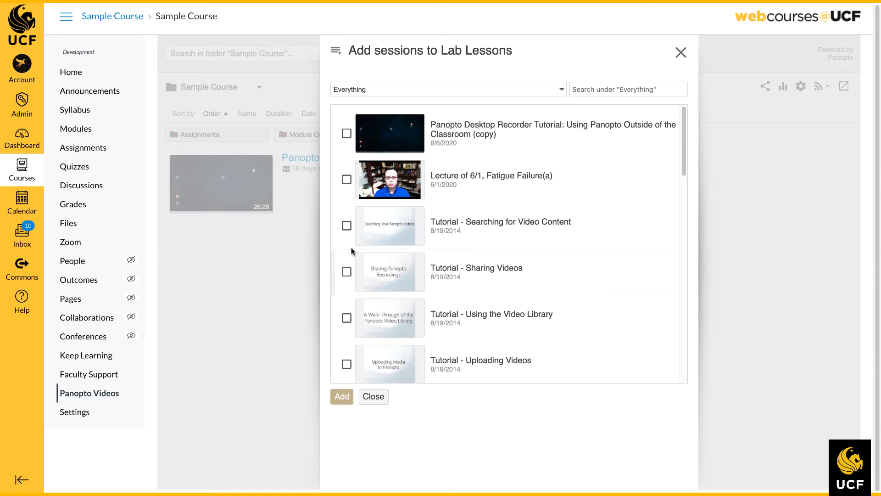
- Add the Searching for Video Content, Sharing Videos and Uploading Videos tutorials to Lab Lessons
click(347, 225)
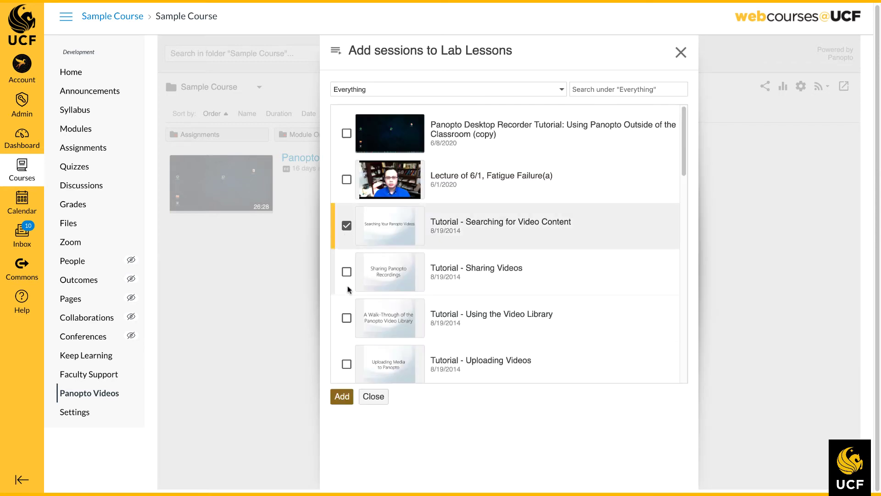
click(346, 271)
click(346, 364)
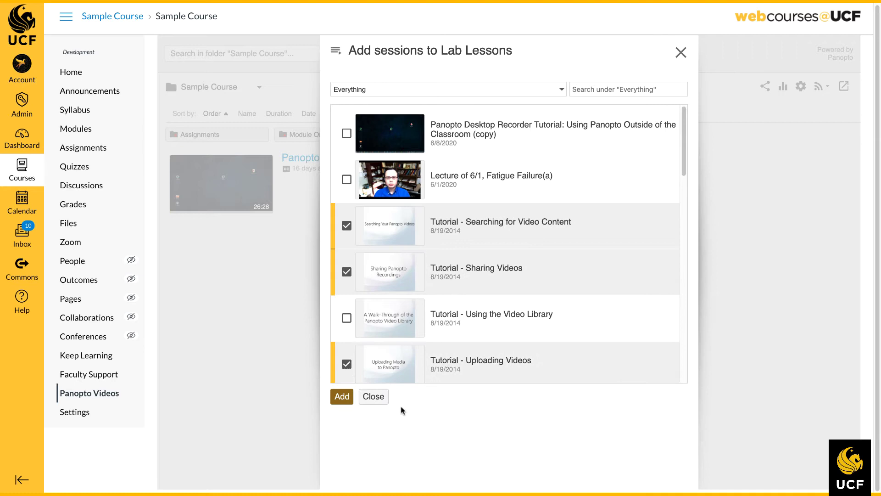
click(340, 396)
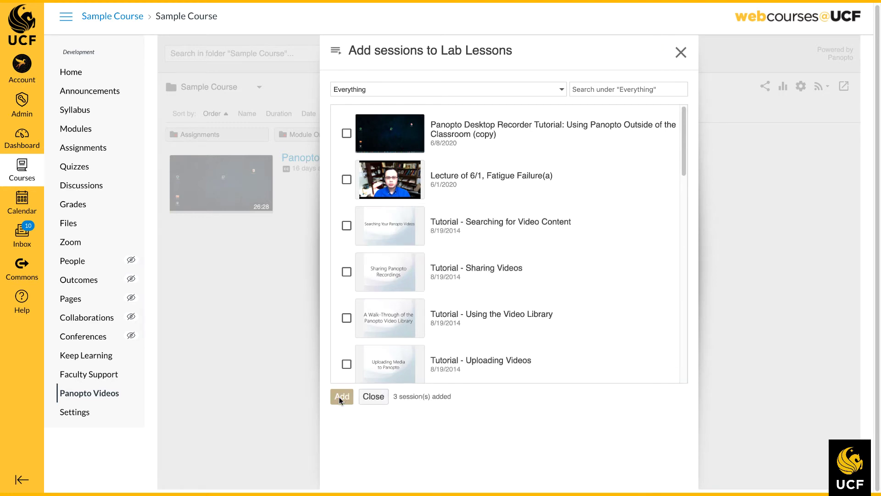
click(378, 397)
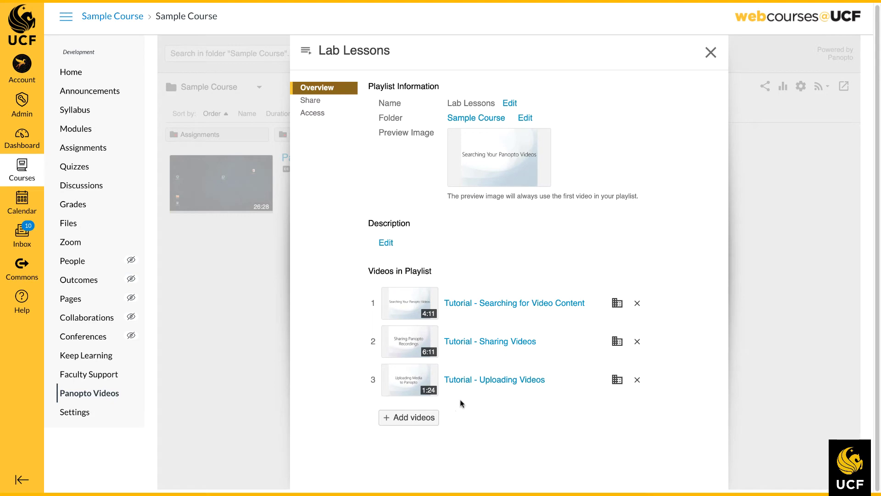
click(710, 52)
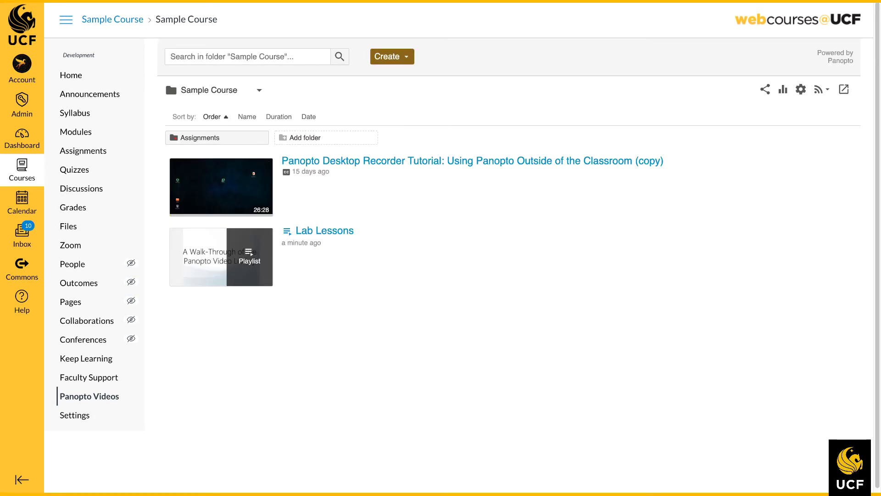
- Create a folder named Module One inside Sample Course
click(406, 56)
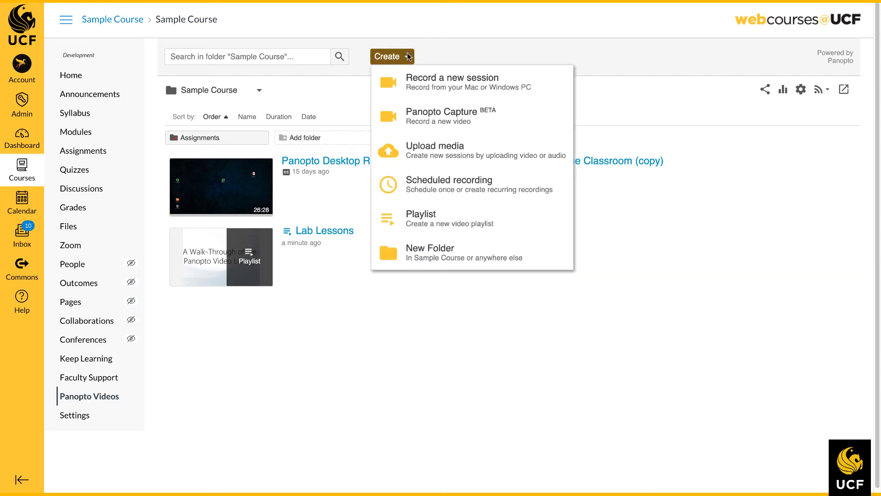
click(427, 255)
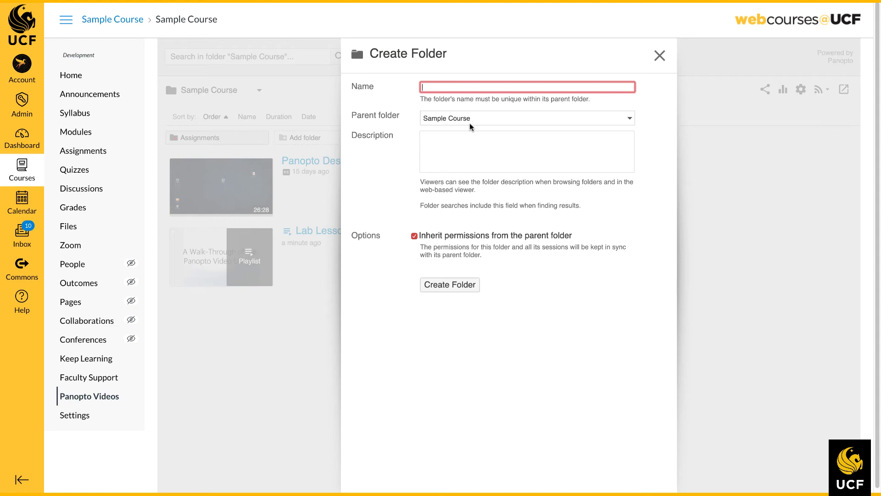
text(Module One)
click(458, 285)
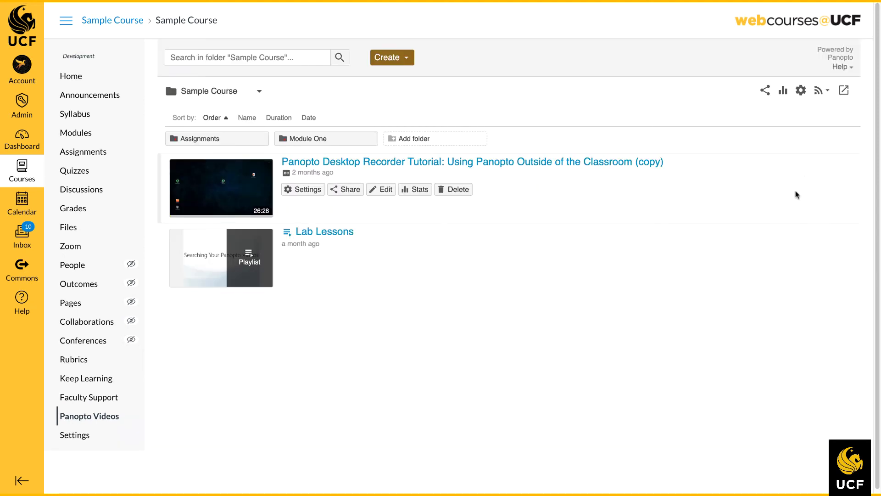
- Open Sample Course on the full Panopto site, dismiss a webcast form, and start building a session
click(844, 90)
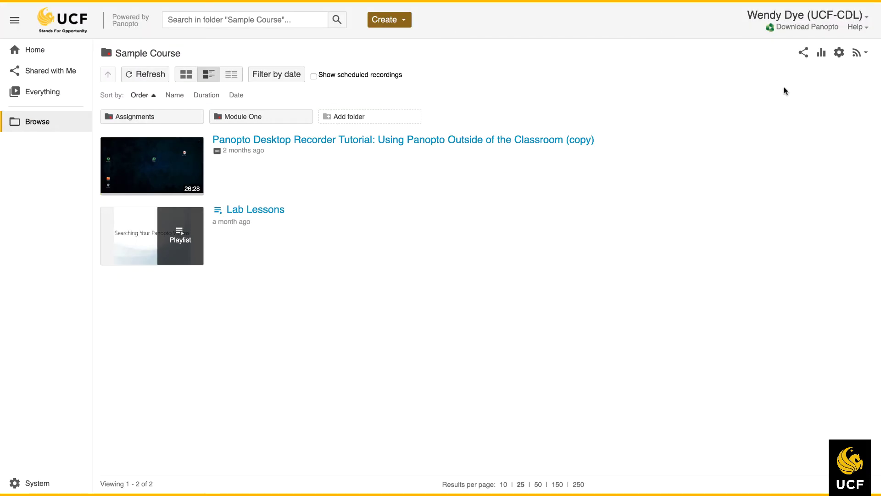
click(405, 21)
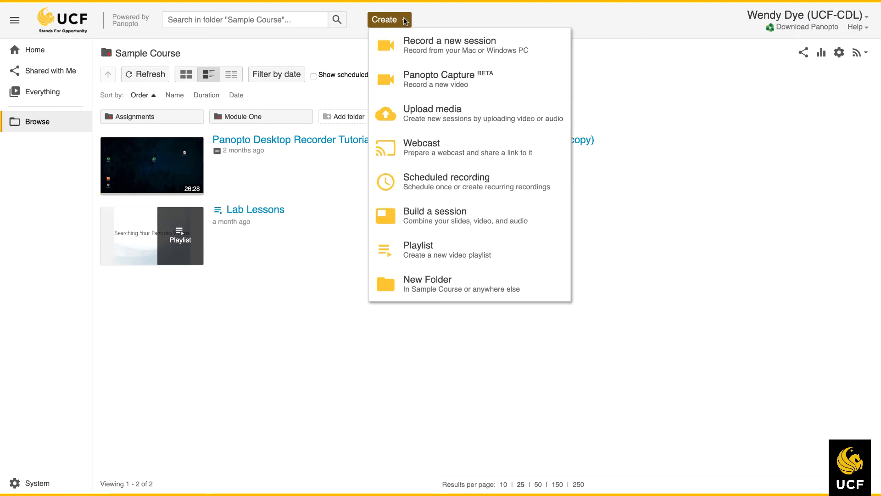
click(417, 144)
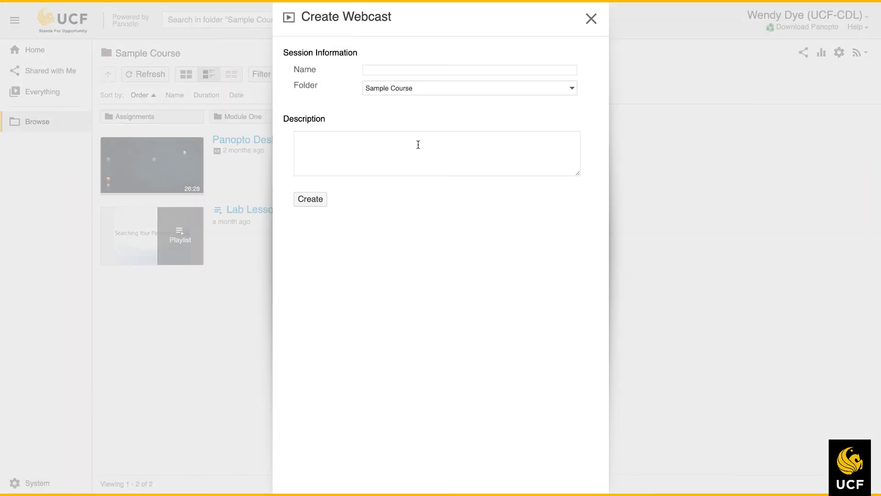
click(592, 19)
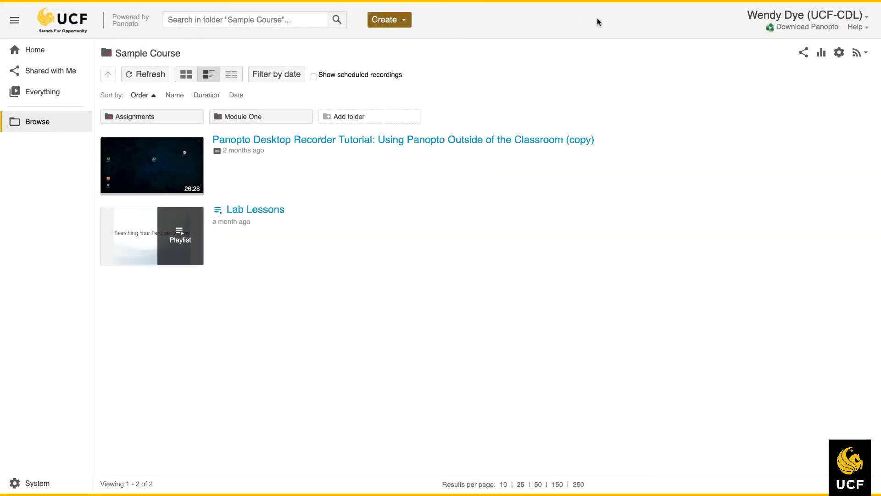
click(403, 20)
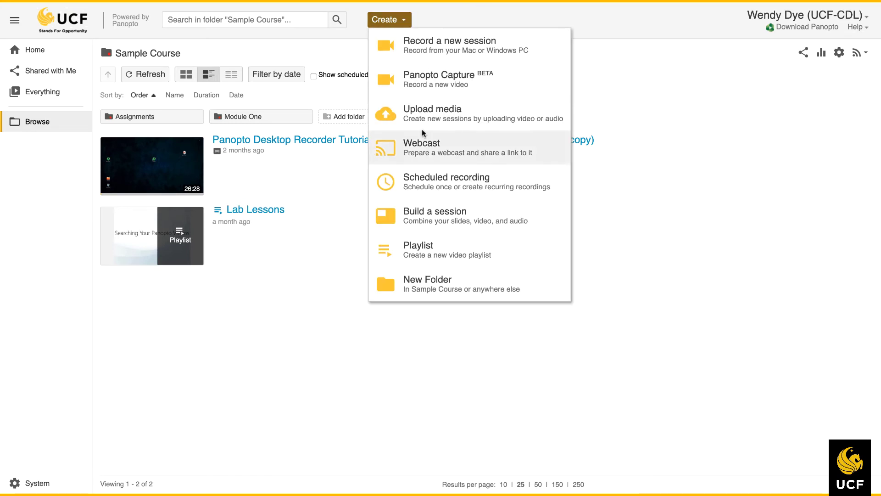
click(424, 217)
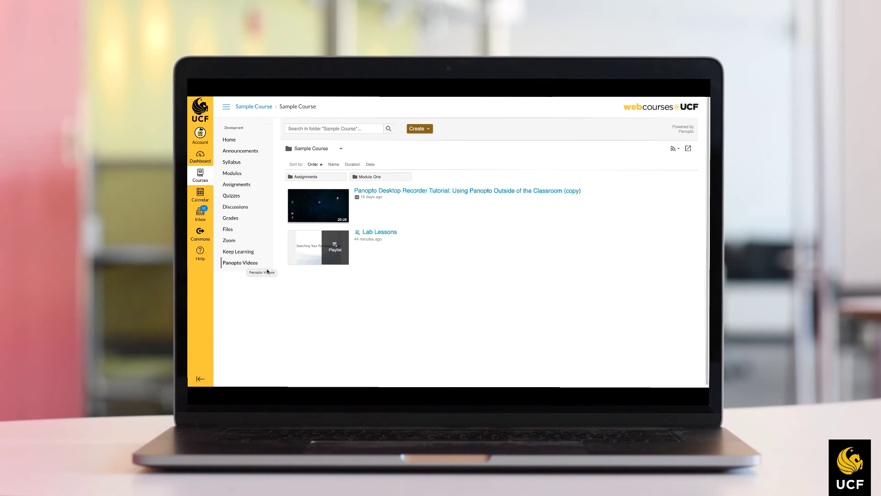
- Play the 26:28 Desktop Recorder Tutorial (copy) in the Panopto viewer
click(459, 191)
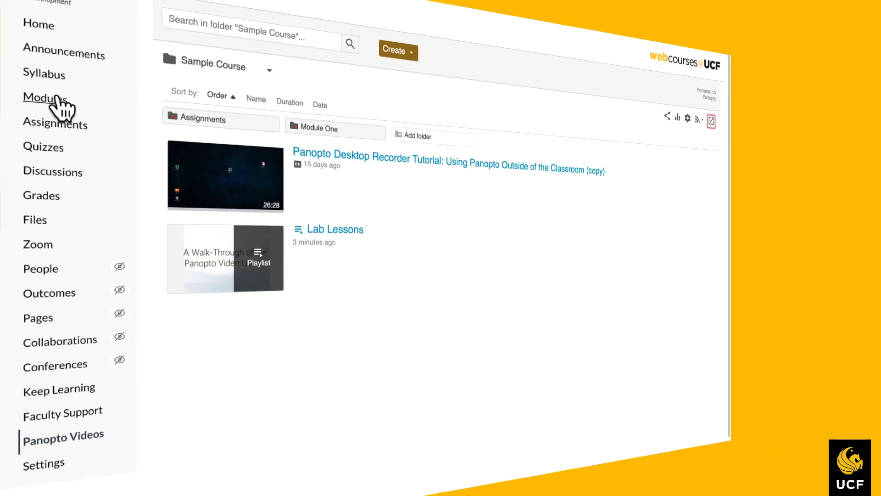
- Edit the How to Use Panopto assignment and insert the Desktop Recorder Tutorial via Panopto Embed Tool
click(82, 152)
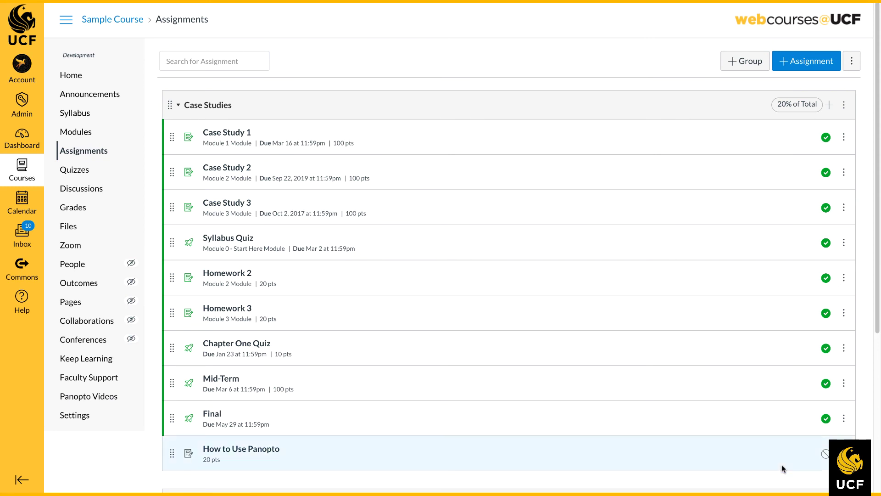
click(266, 449)
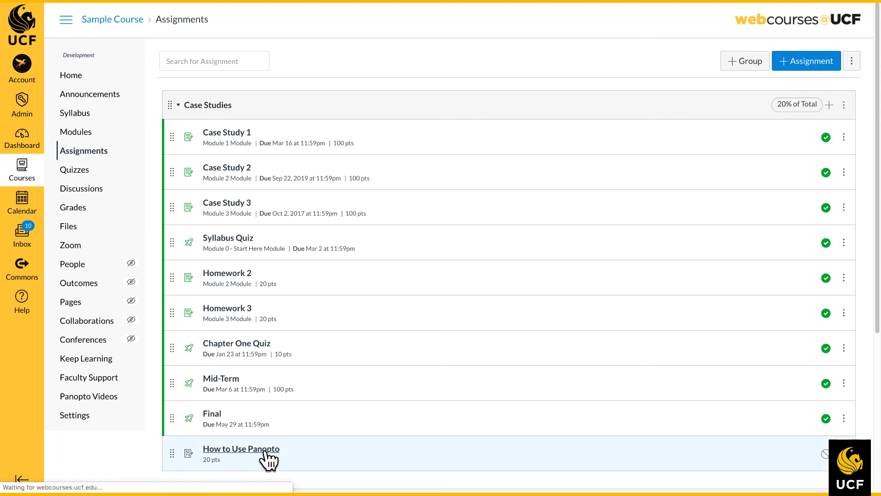
click(674, 64)
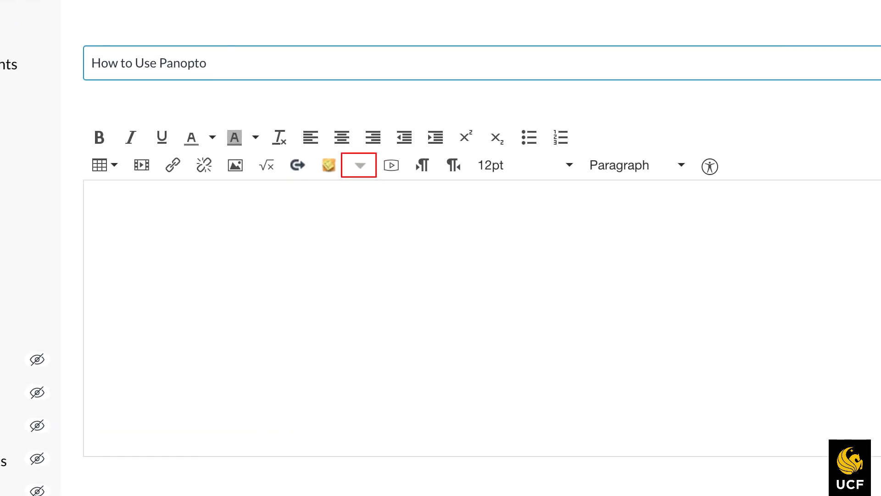
click(365, 168)
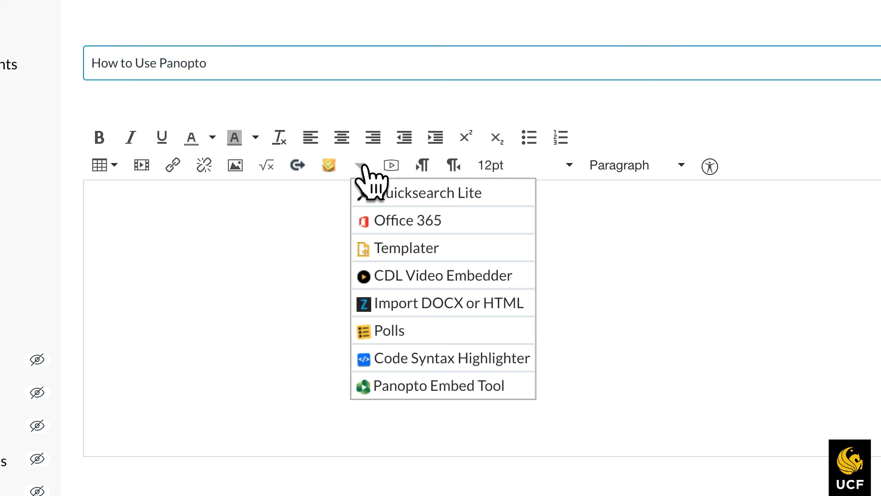
click(520, 386)
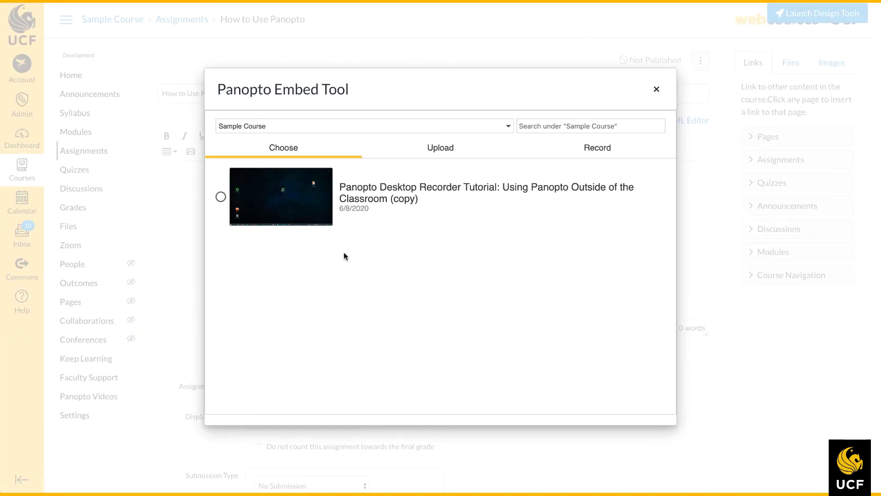
click(221, 196)
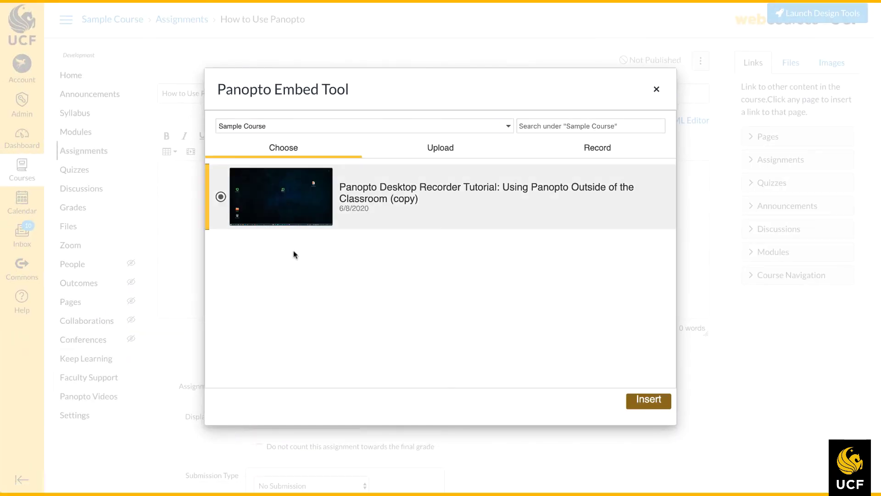
click(648, 400)
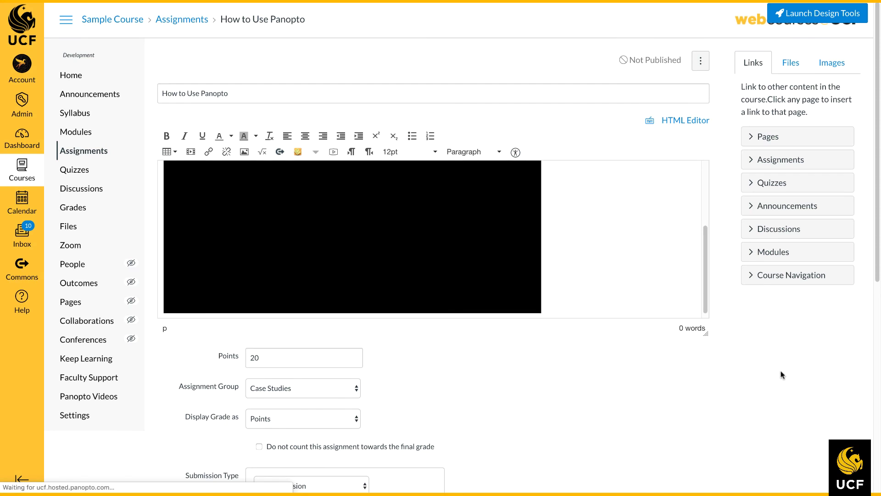
- Save the How to Use Panopto assignment with its embedded tutorial video
scroll(781, 371, down, 2)
scroll(781, 371, down, 5)
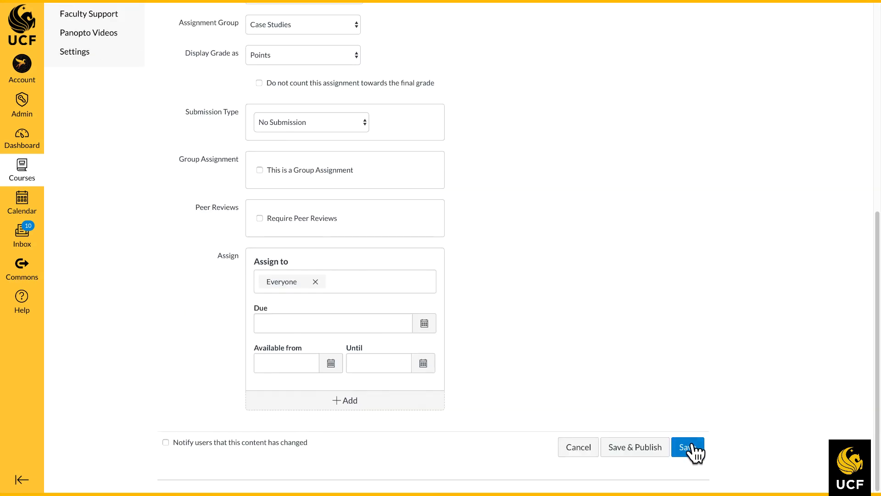
click(692, 449)
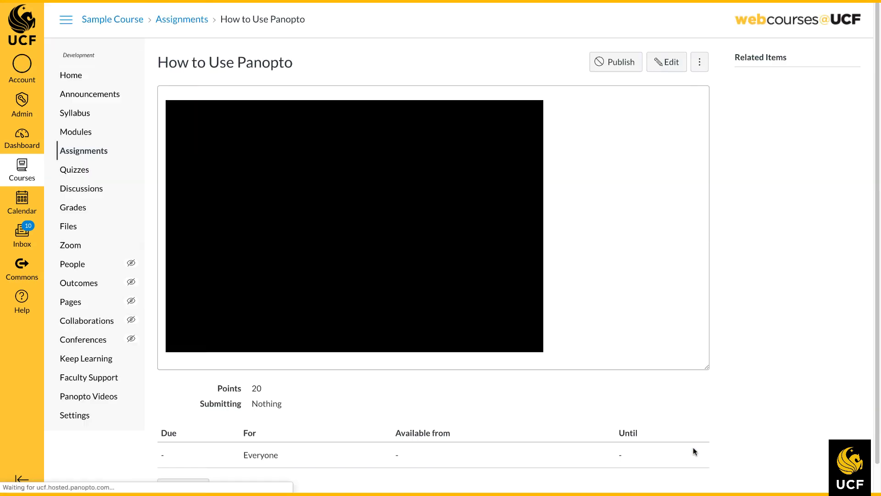